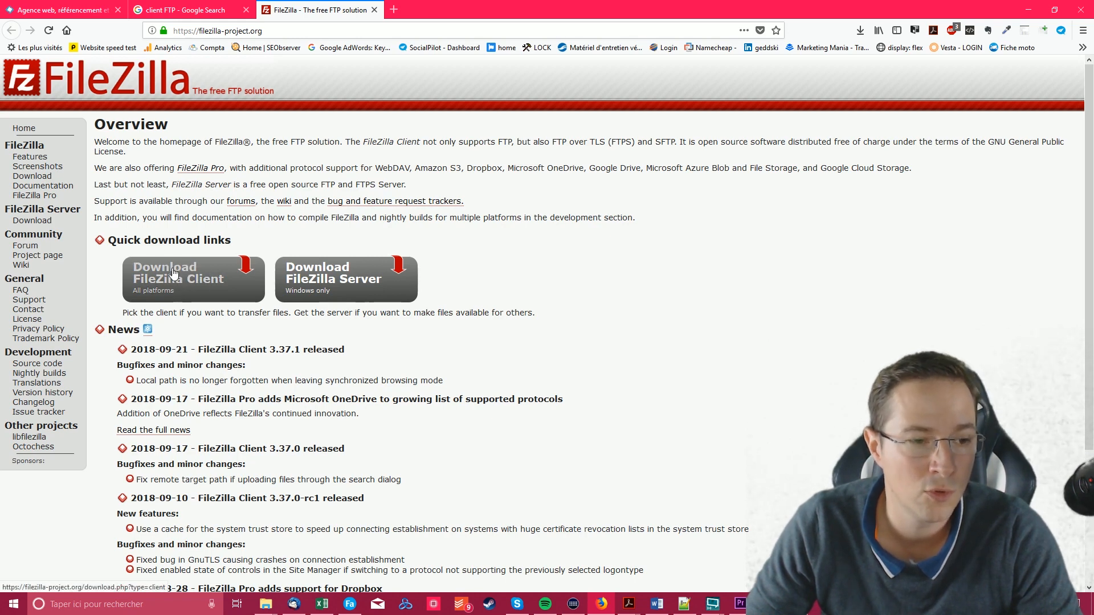
Download the free edition of FileZilla Client for Windows (64bit) and save the installer file.
click(194, 285)
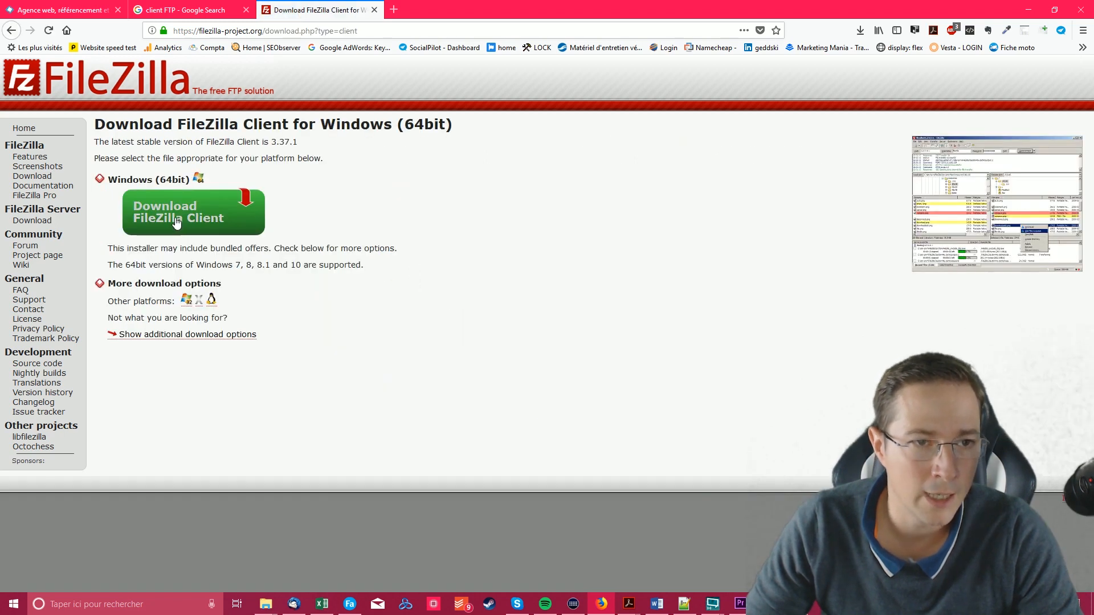
click(176, 222)
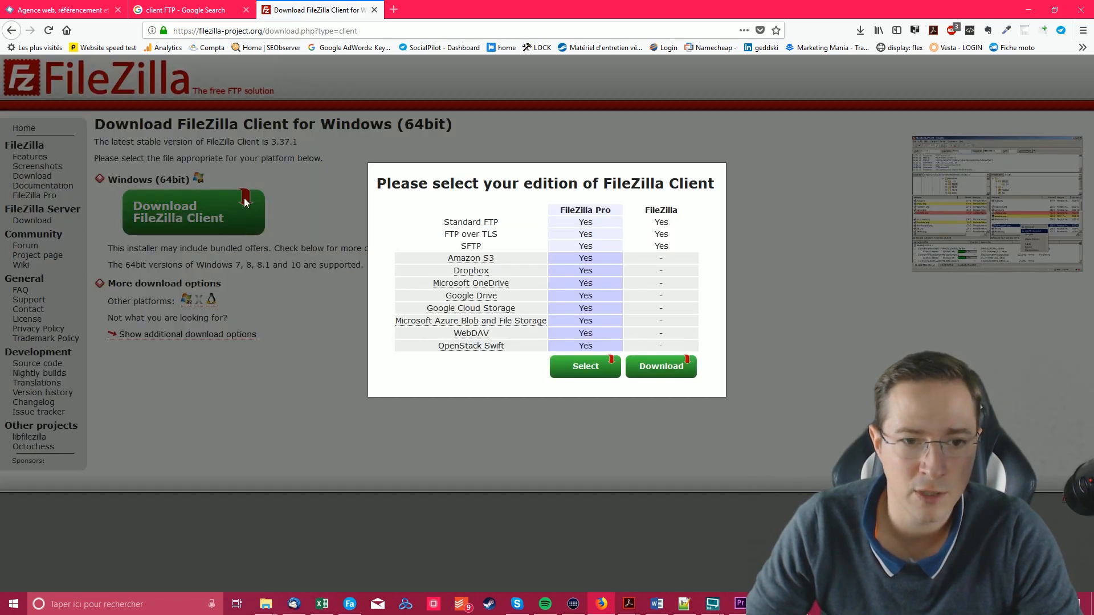
click(673, 370)
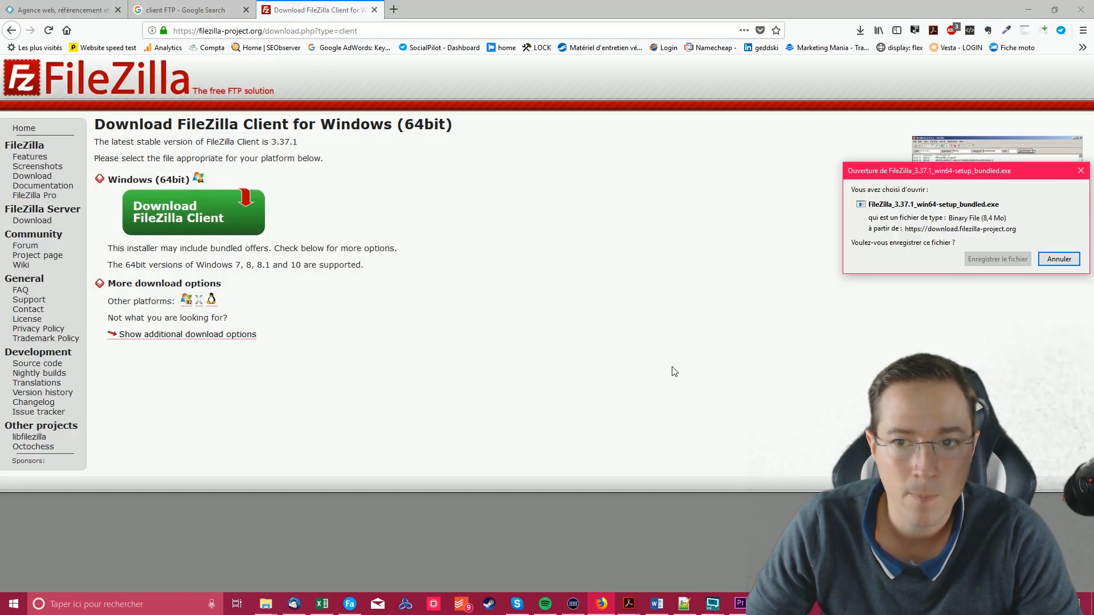
click(983, 261)
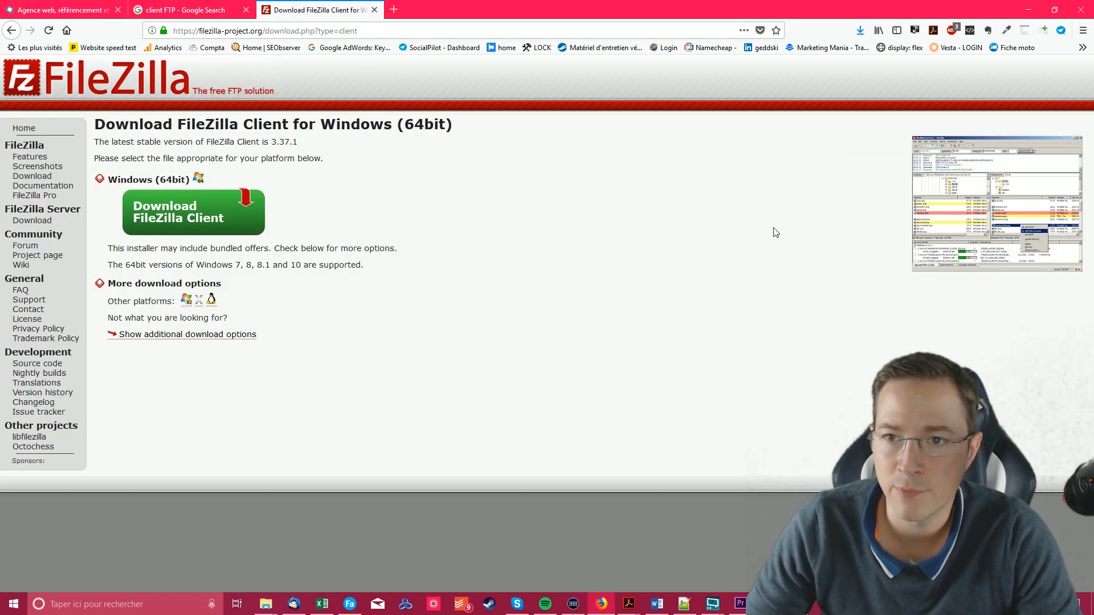
Run the downloaded installer, upgrading FileZilla with previous settings, then launch FileZilla on finishing and dismiss its welcome message.
click(858, 31)
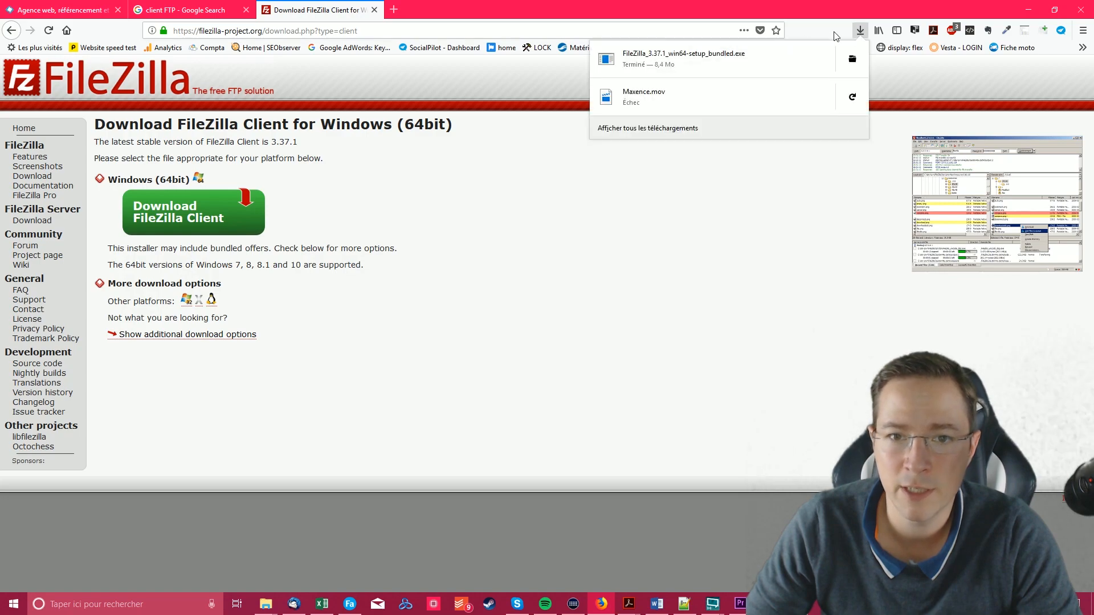
click(649, 54)
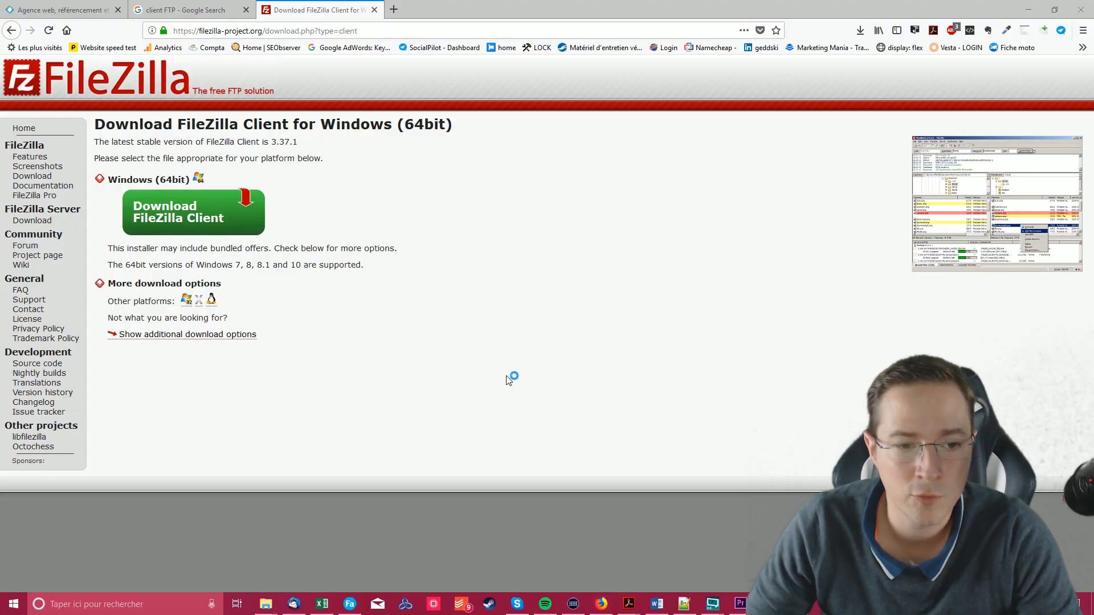
click(603, 395)
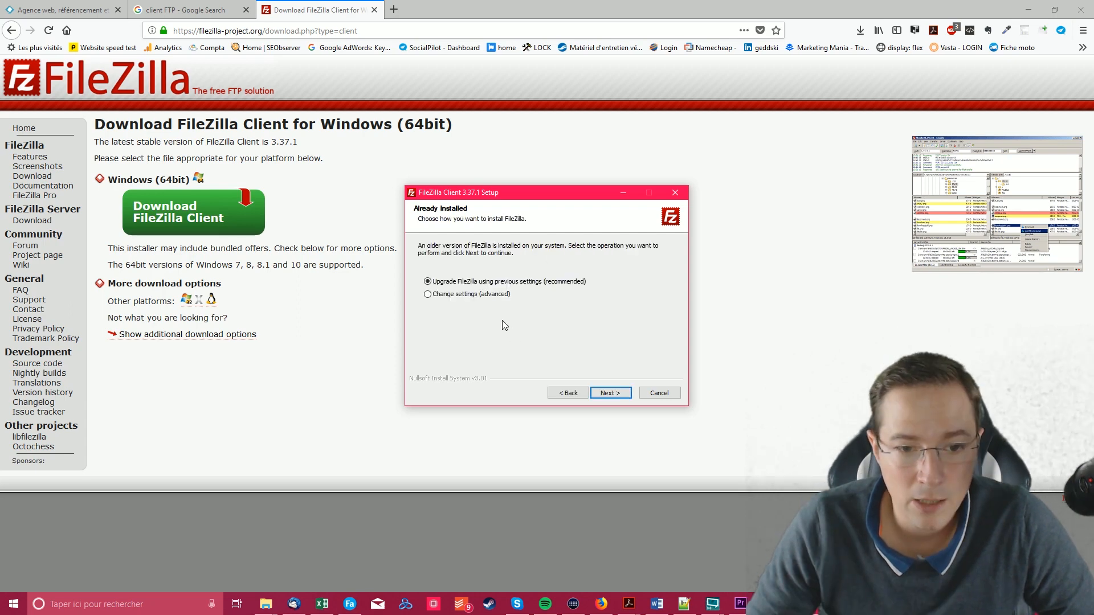
click(604, 395)
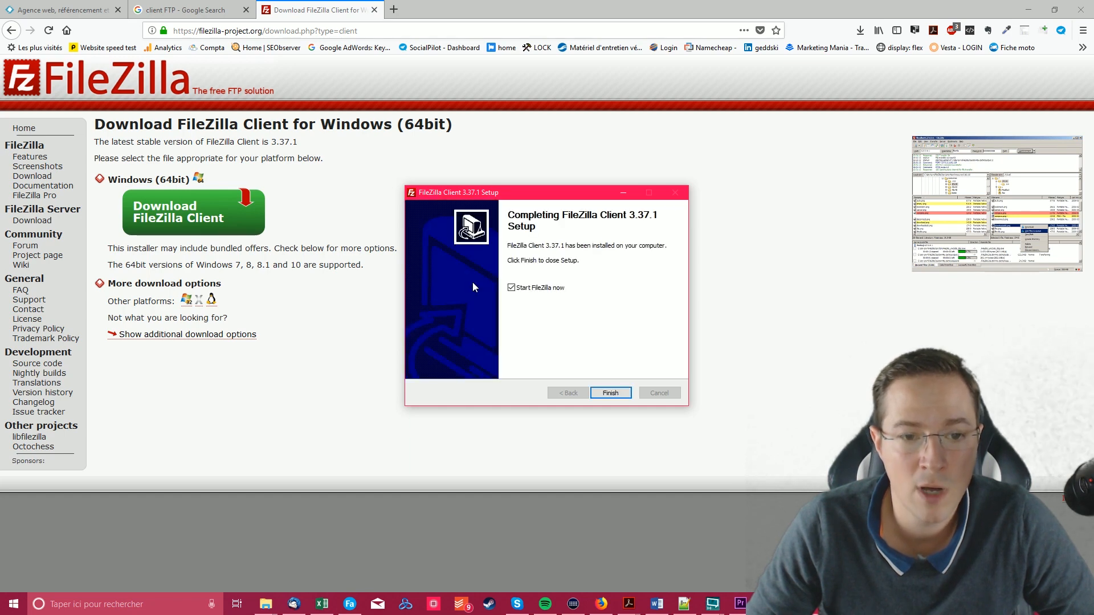
click(610, 393)
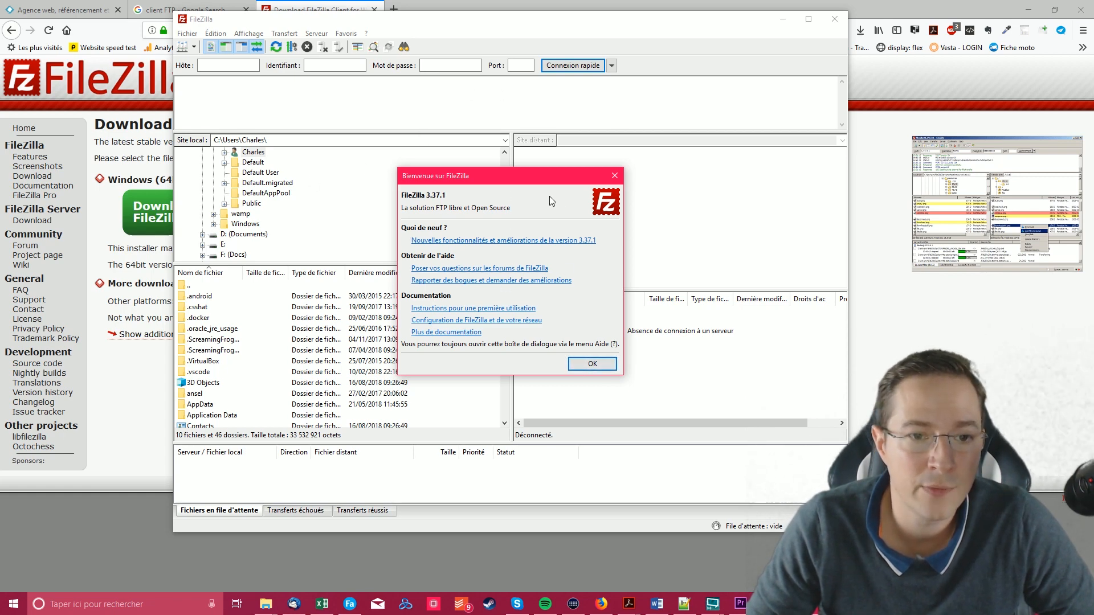
click(586, 364)
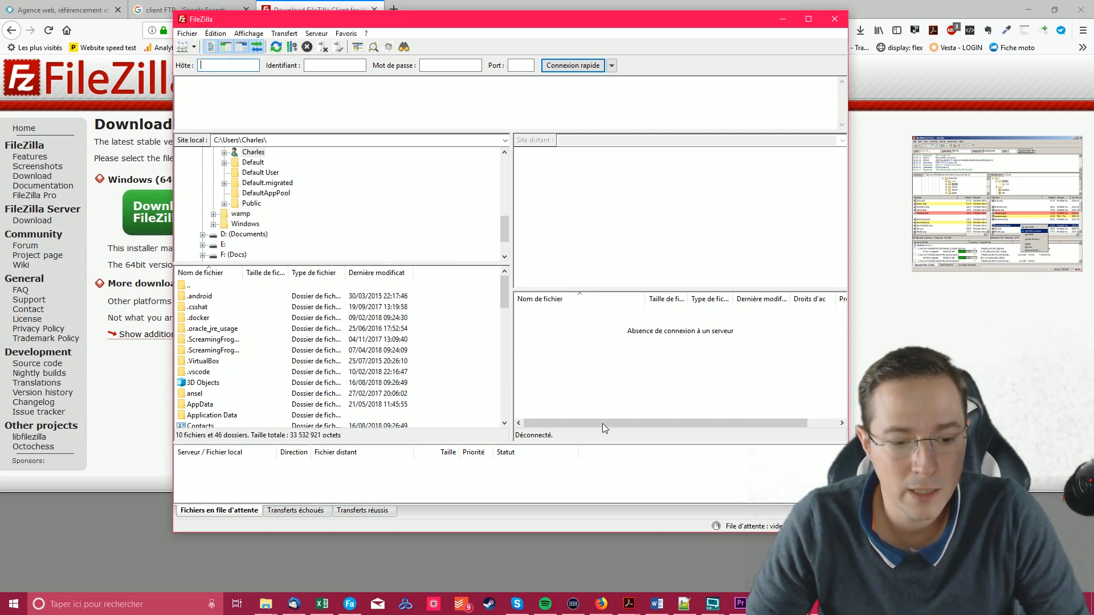
Fill in the quick connection details with host fifou.me, username GDM_gdmpixel, the account password and port 21.
click(294, 604)
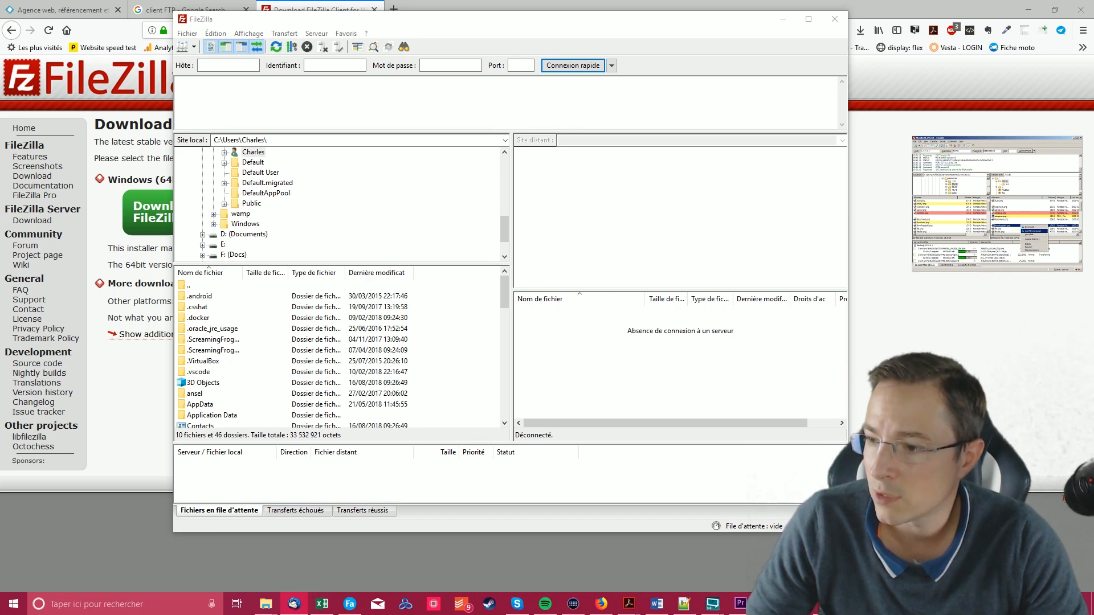
click(228, 66)
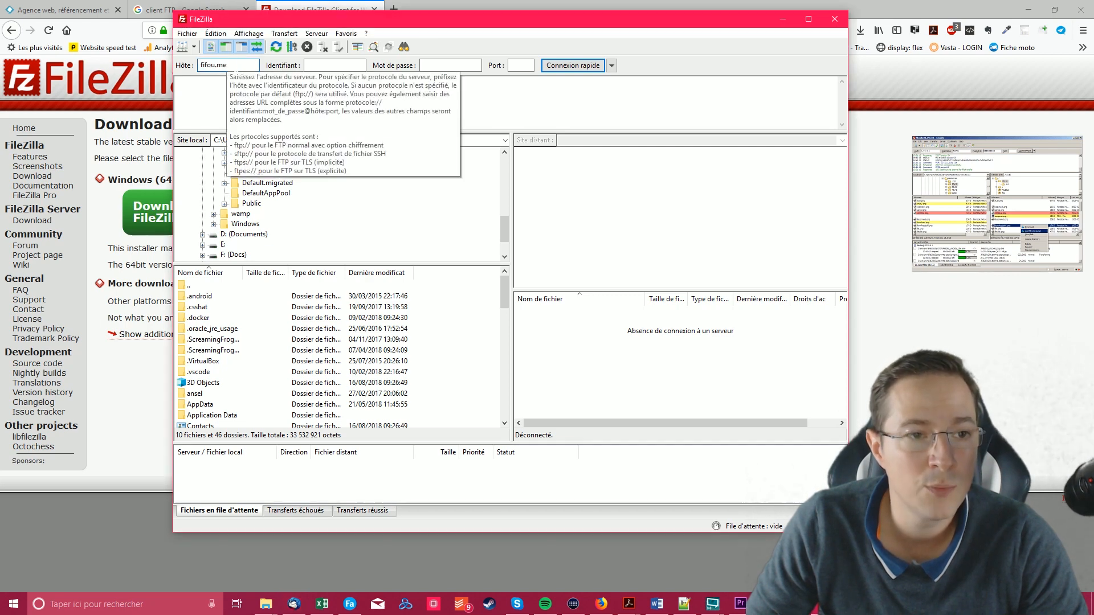
text(fifou.me)
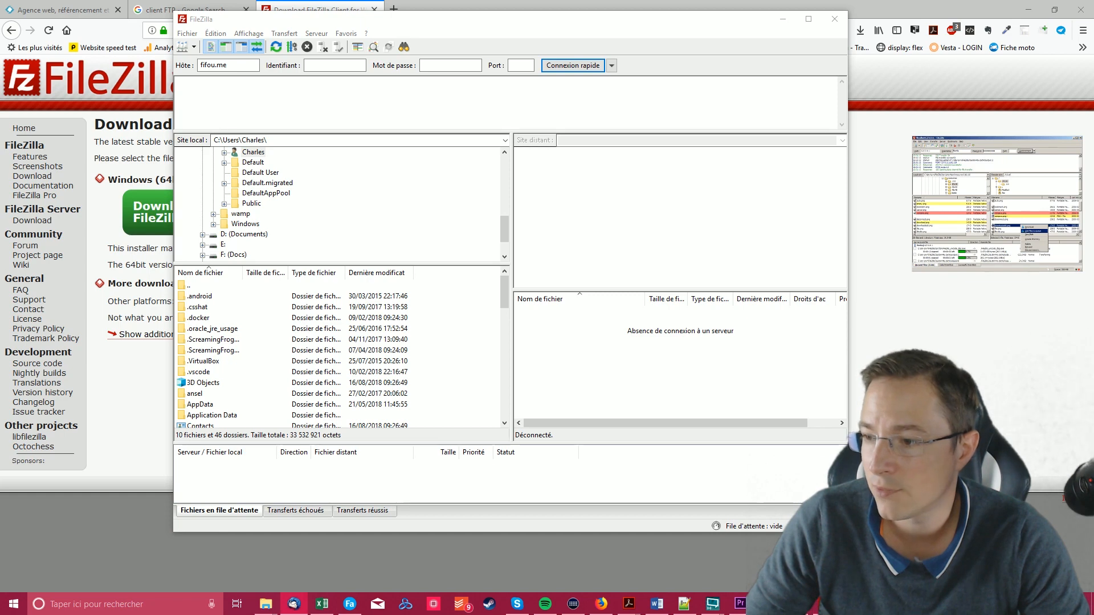
click(337, 67)
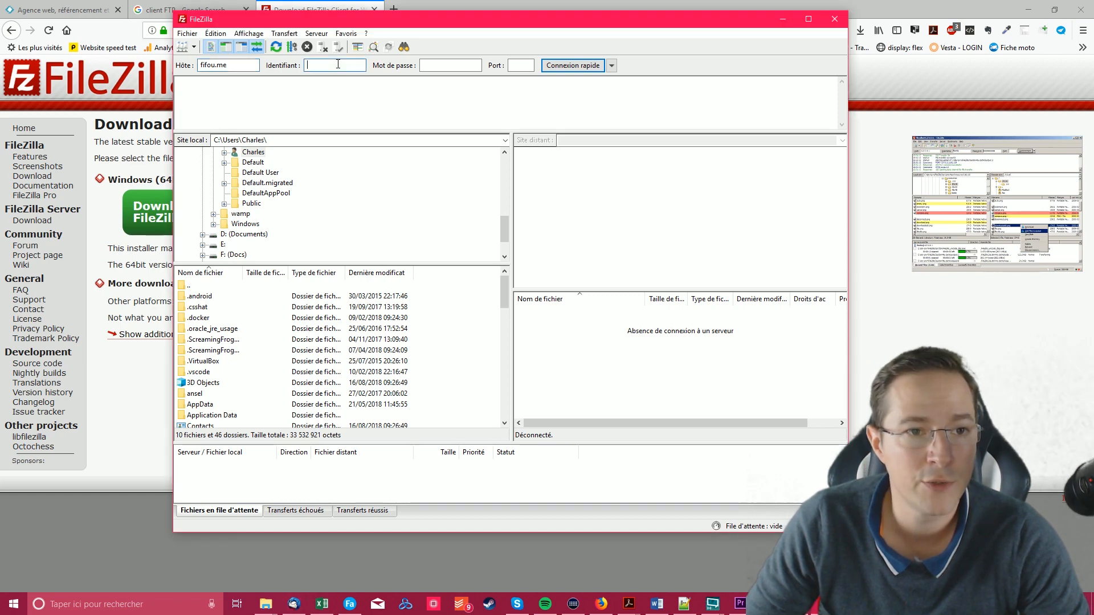
text(GDM_gdmpixel)
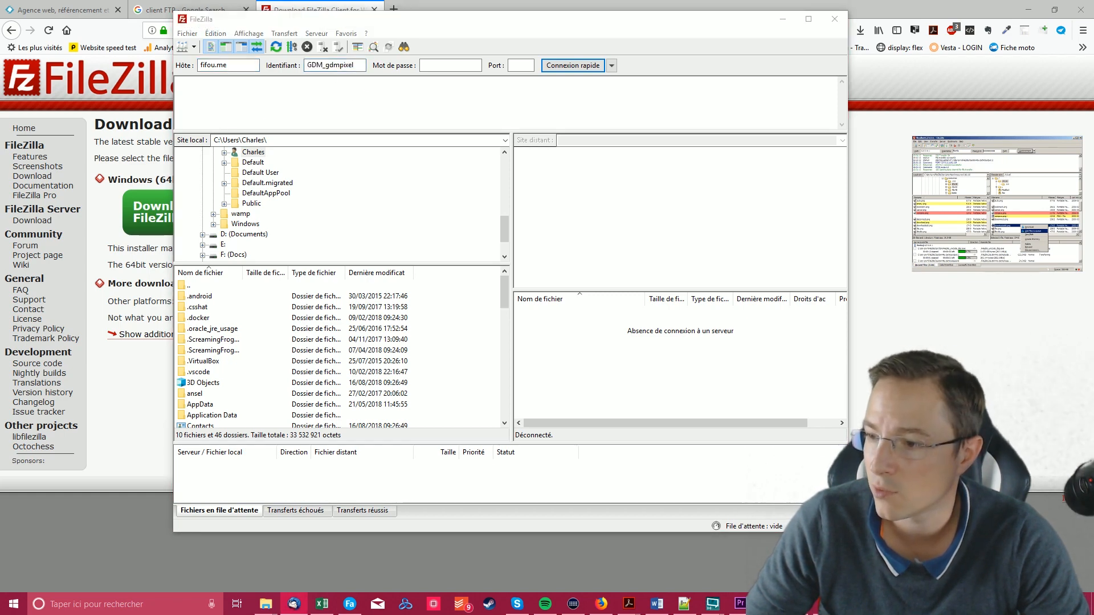
click(448, 67)
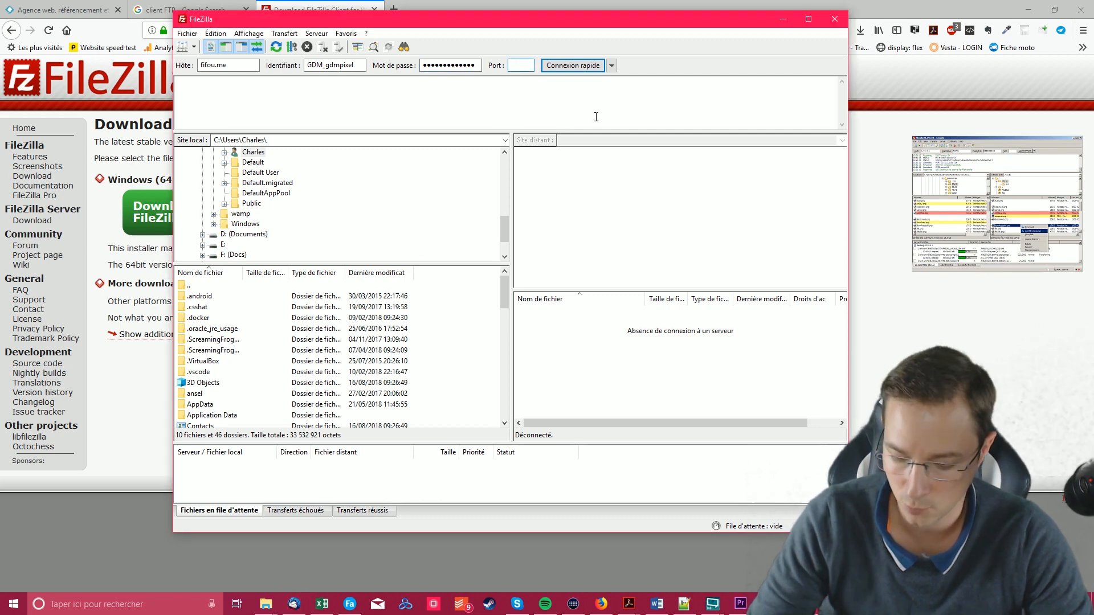
text(21)
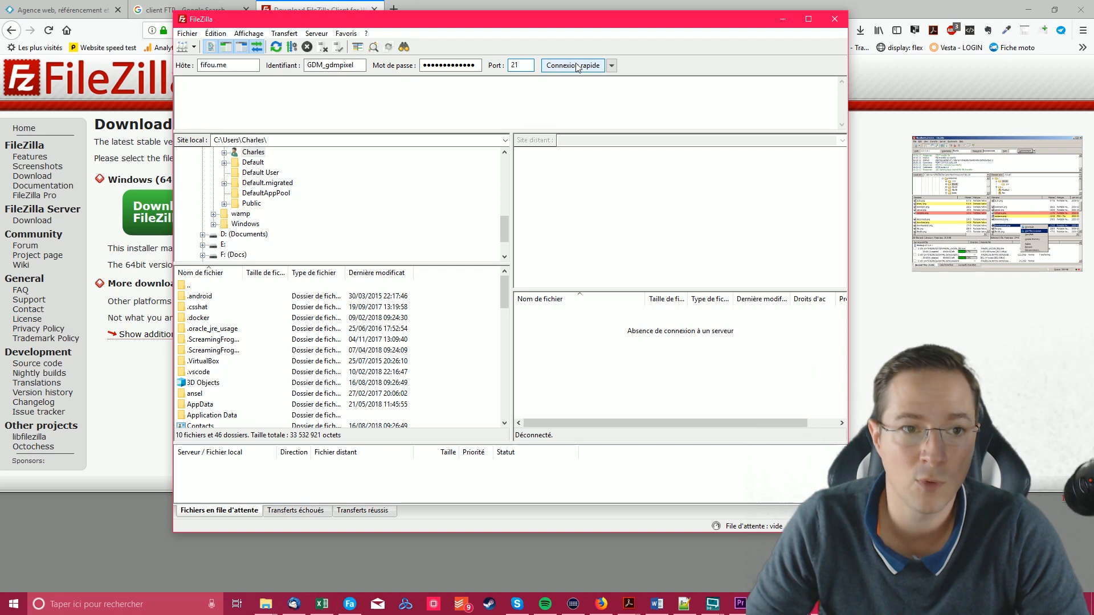
Connect to the FTP server with the entered details and accept the unsecured FTP connection.
click(611, 65)
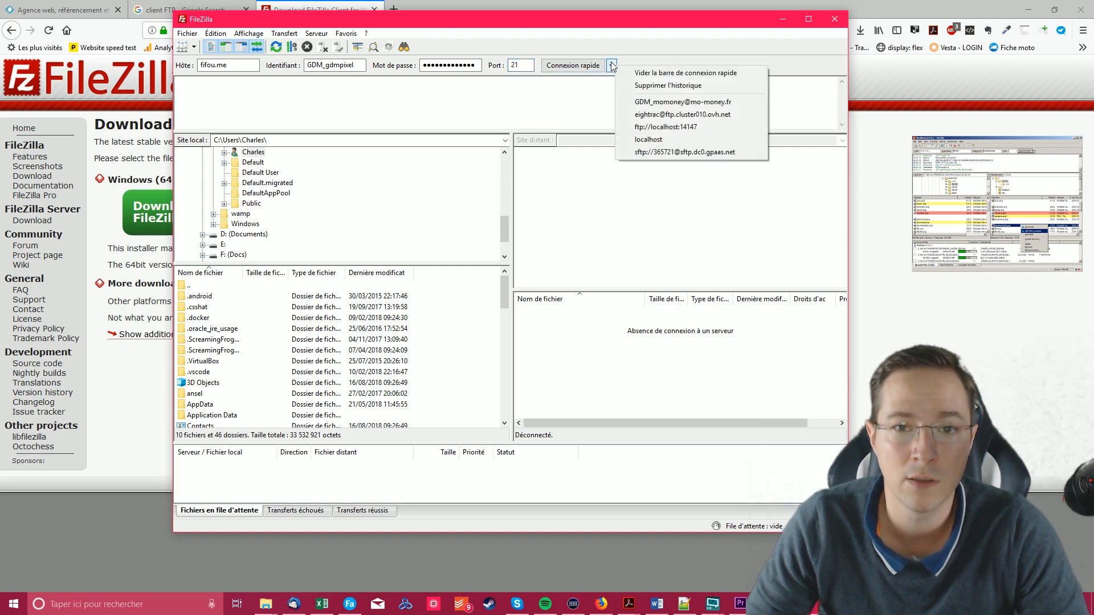
click(575, 41)
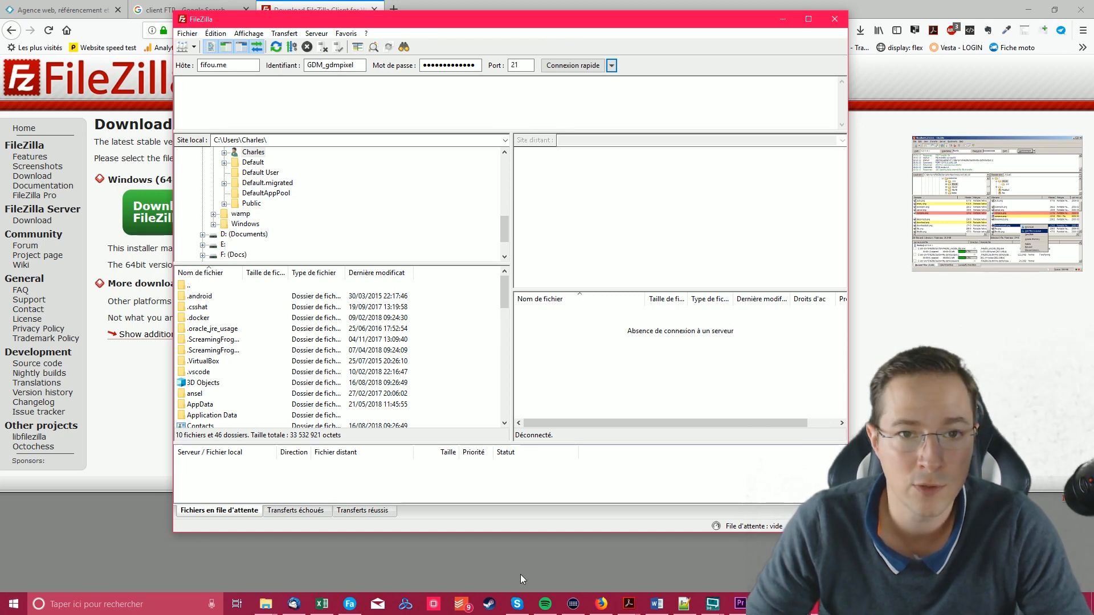
click(574, 66)
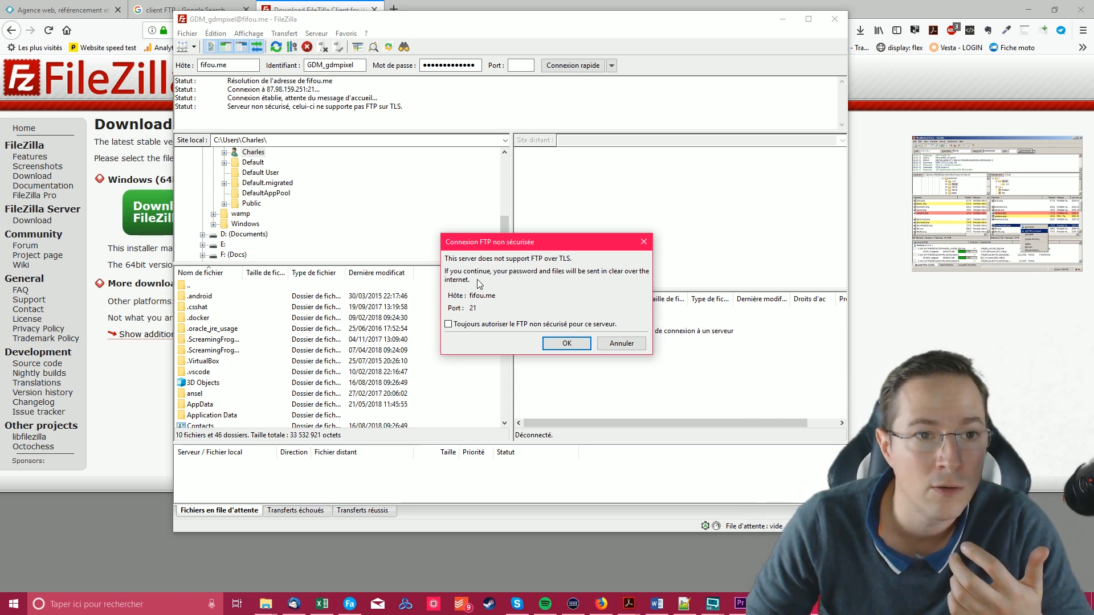
click(547, 344)
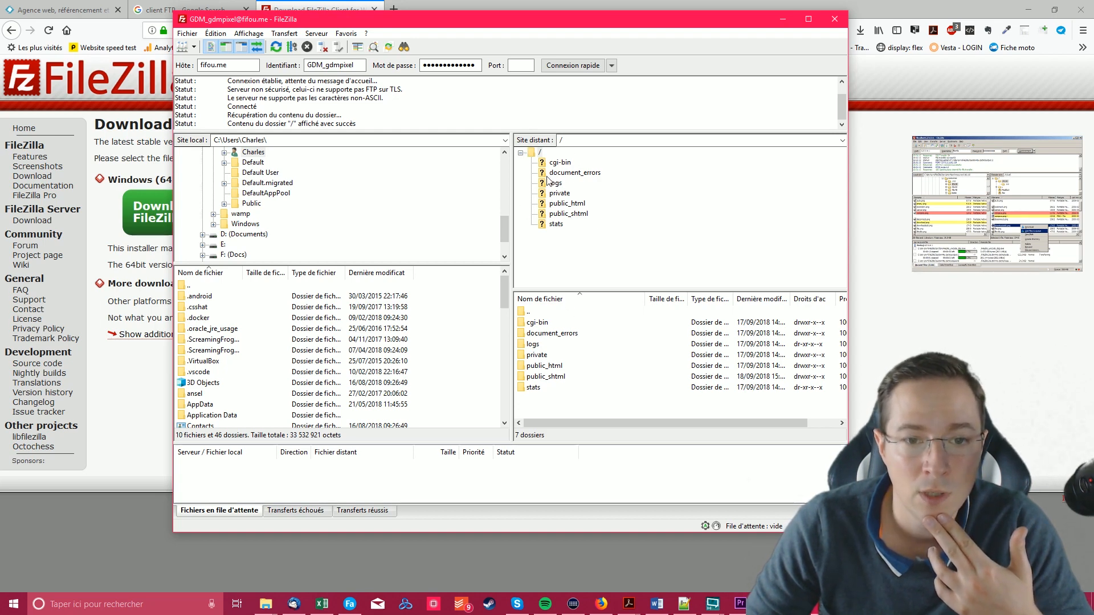
Open the remote public_shtml folder and expand its subfolders.
click(545, 214)
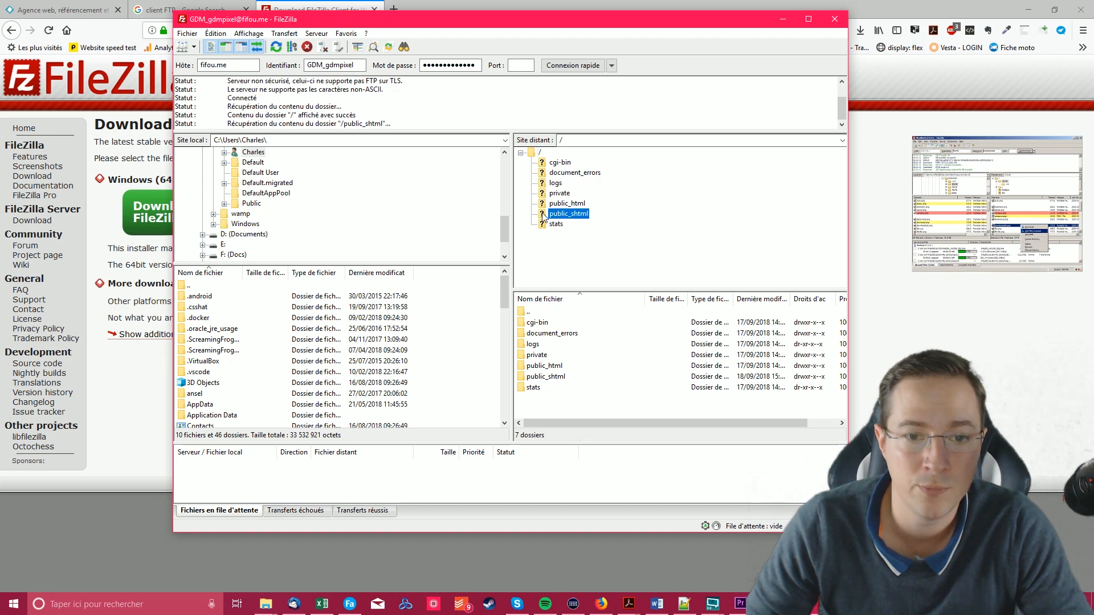
click(531, 203)
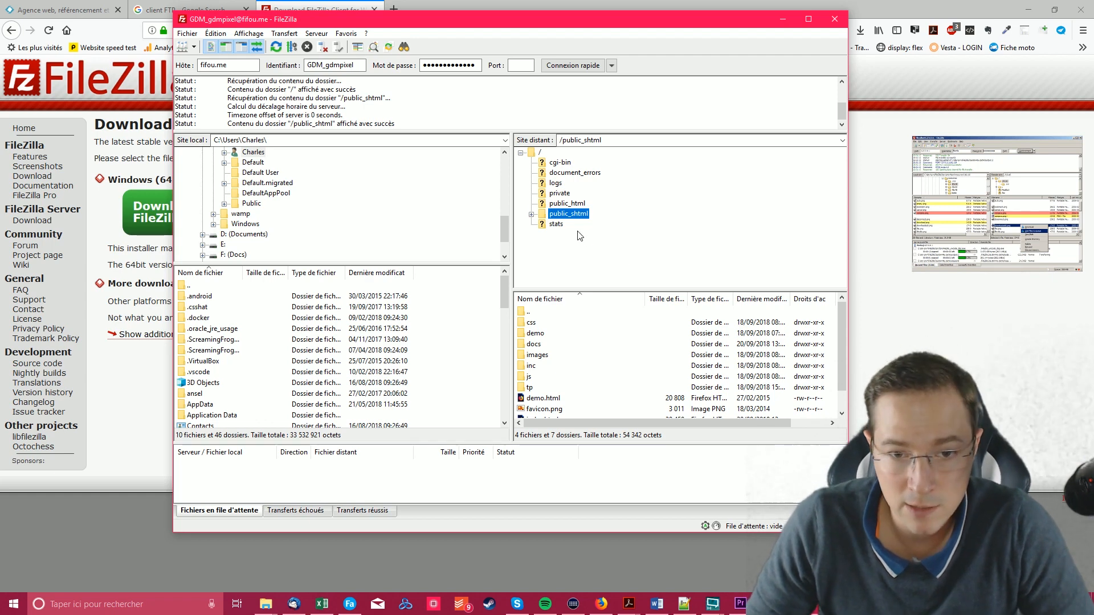
double_click(543, 216)
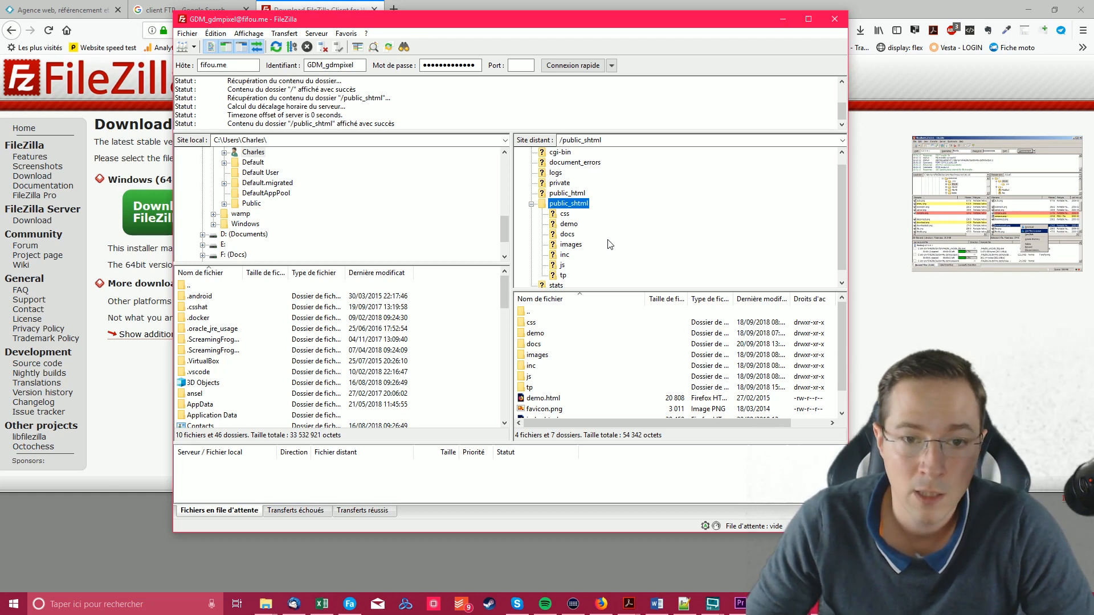
scroll(549, 197, down, 1)
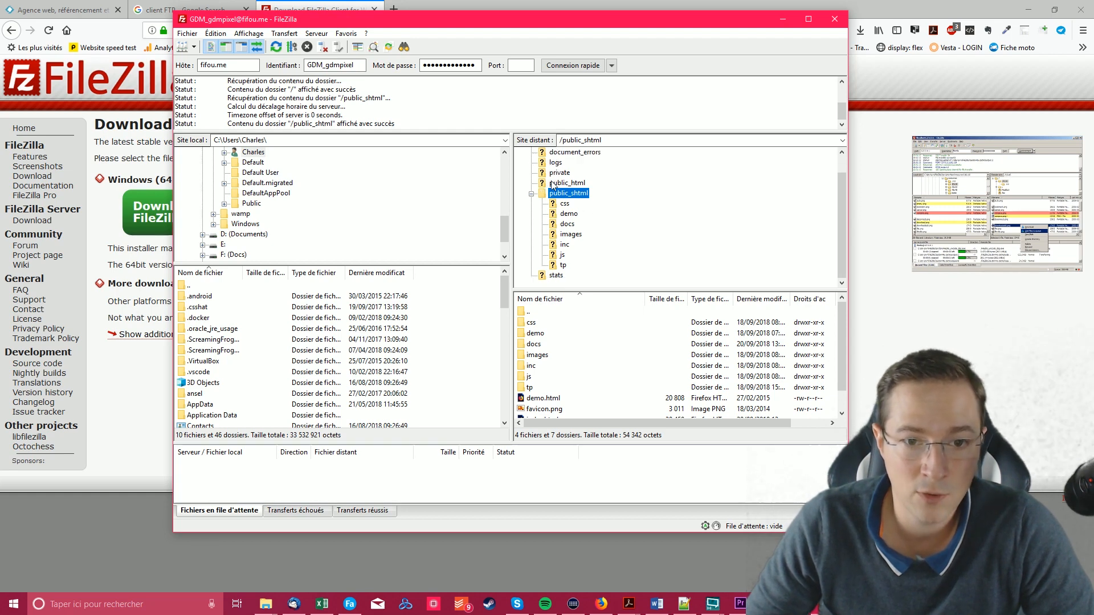
Browse the remote demo and css folders, return to public_shtml, and set /public_shtml/css as the remote folder.
click(568, 213)
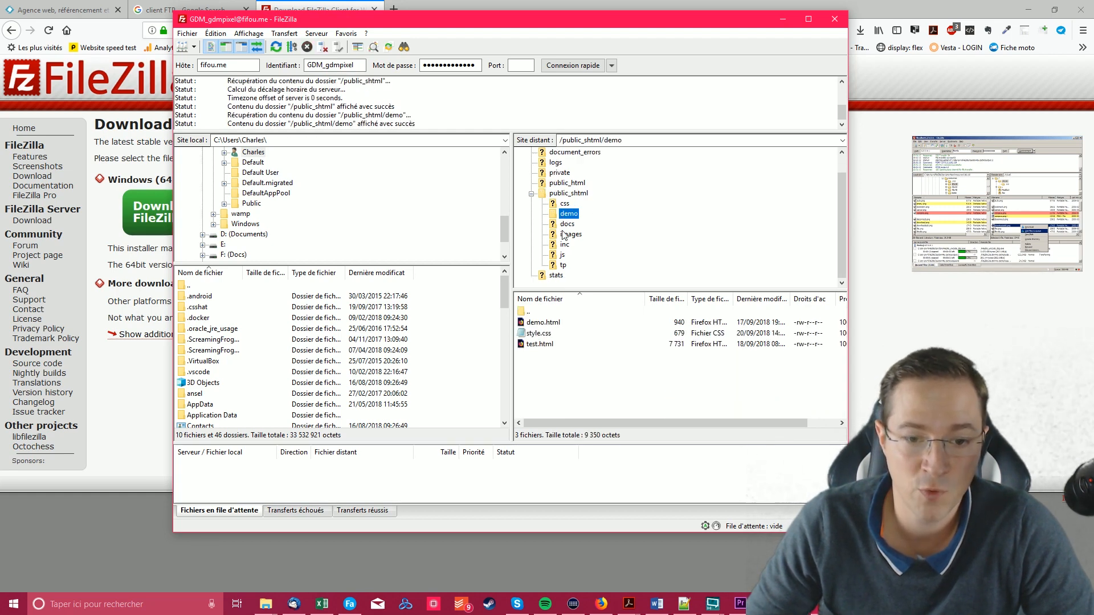
click(562, 204)
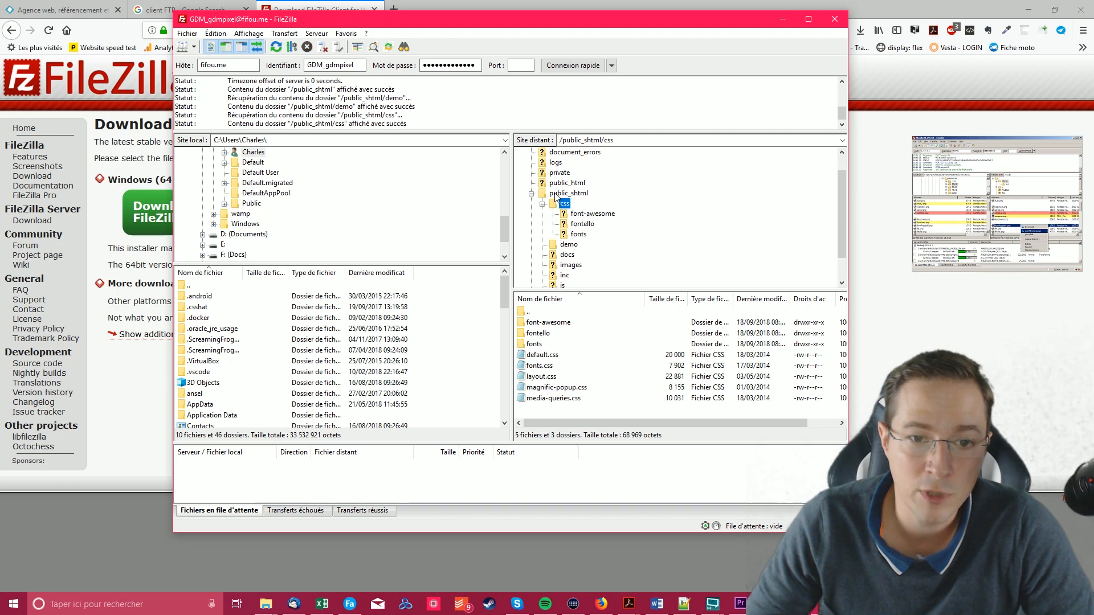
double_click(557, 194)
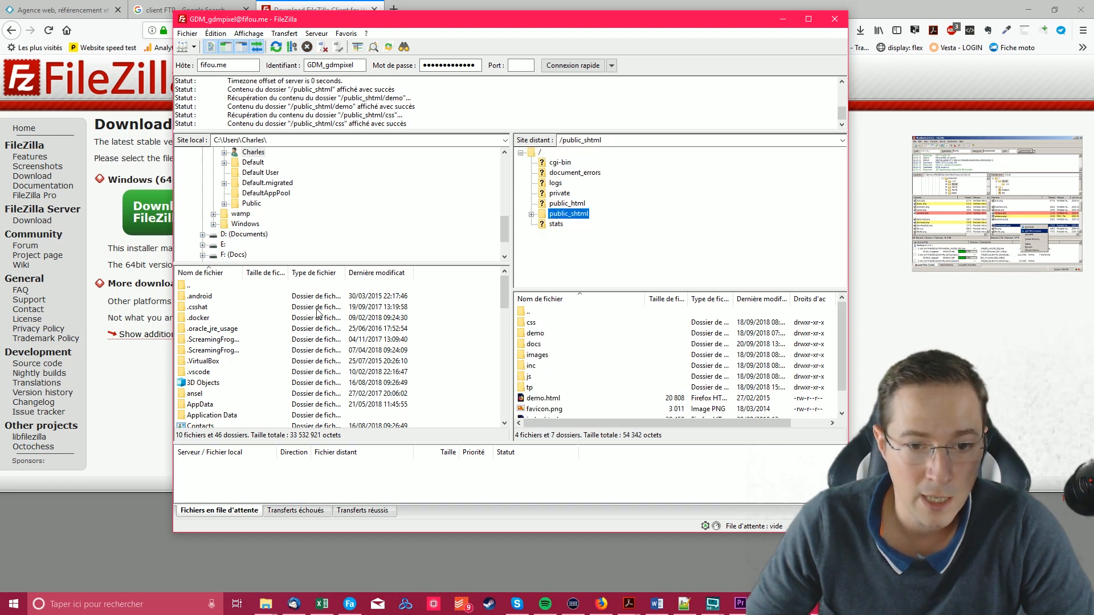
double_click(531, 322)
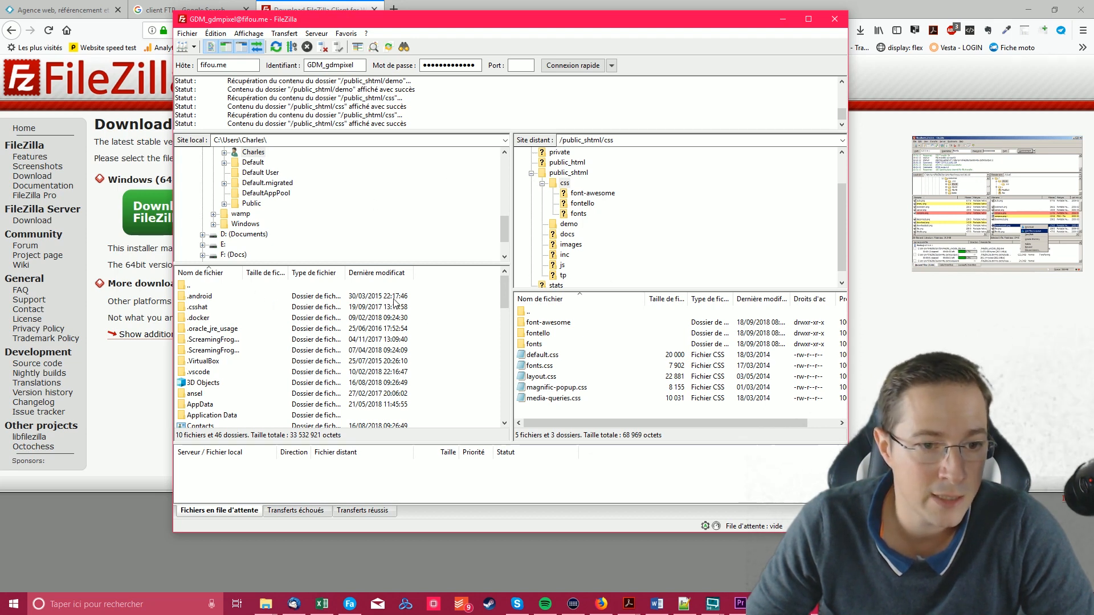
Find and open the Desktop folder on the local site and look through its files.
scroll(271, 365, down, 5)
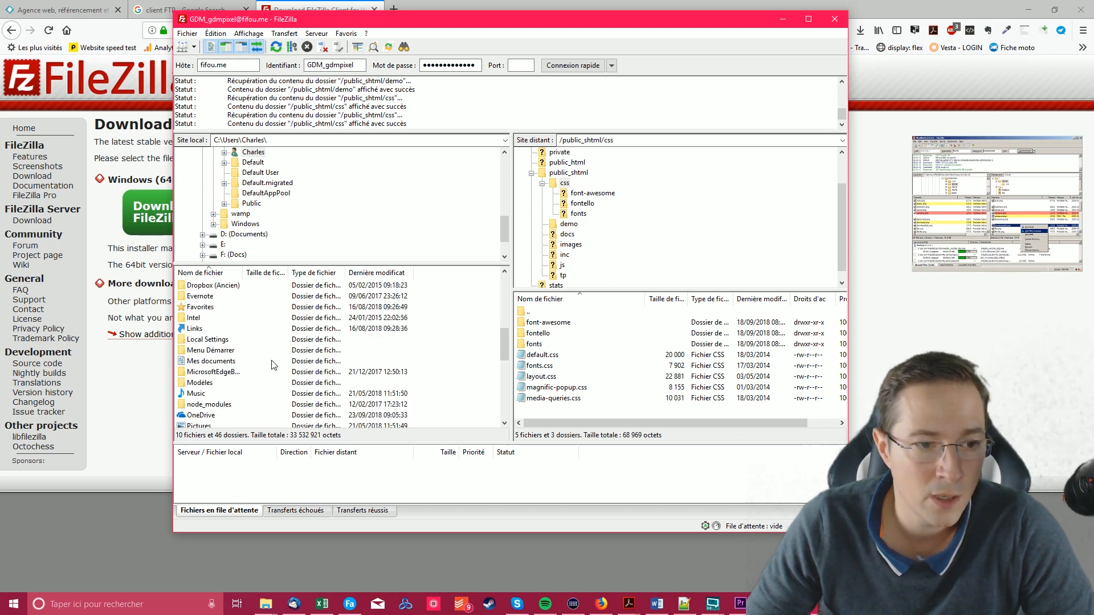
scroll(271, 365, up, 7)
scroll(271, 365, down, 8)
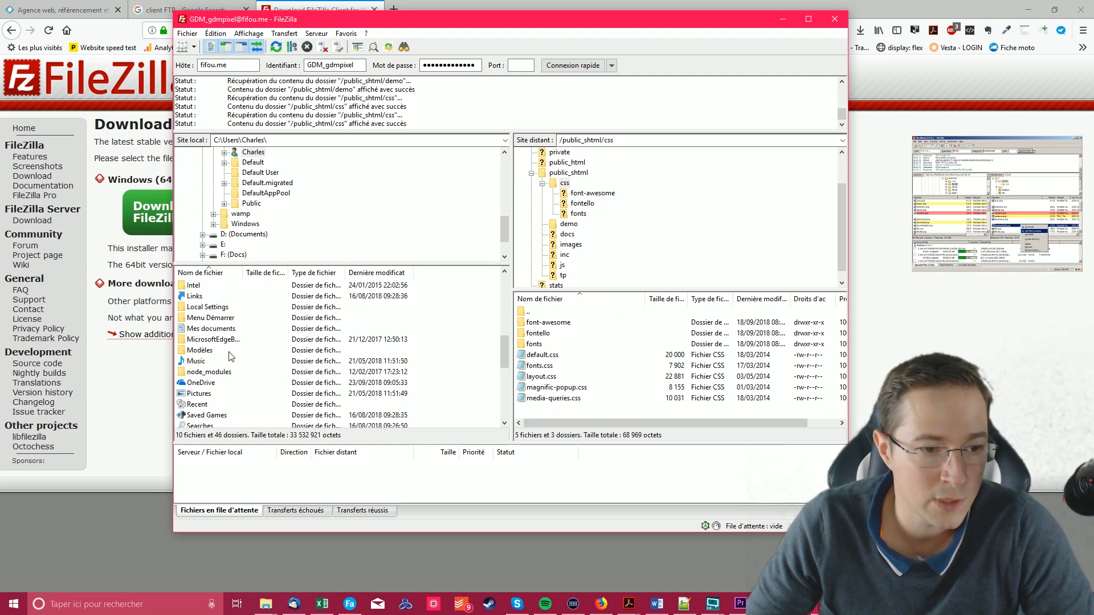
scroll(231, 356, up, 6)
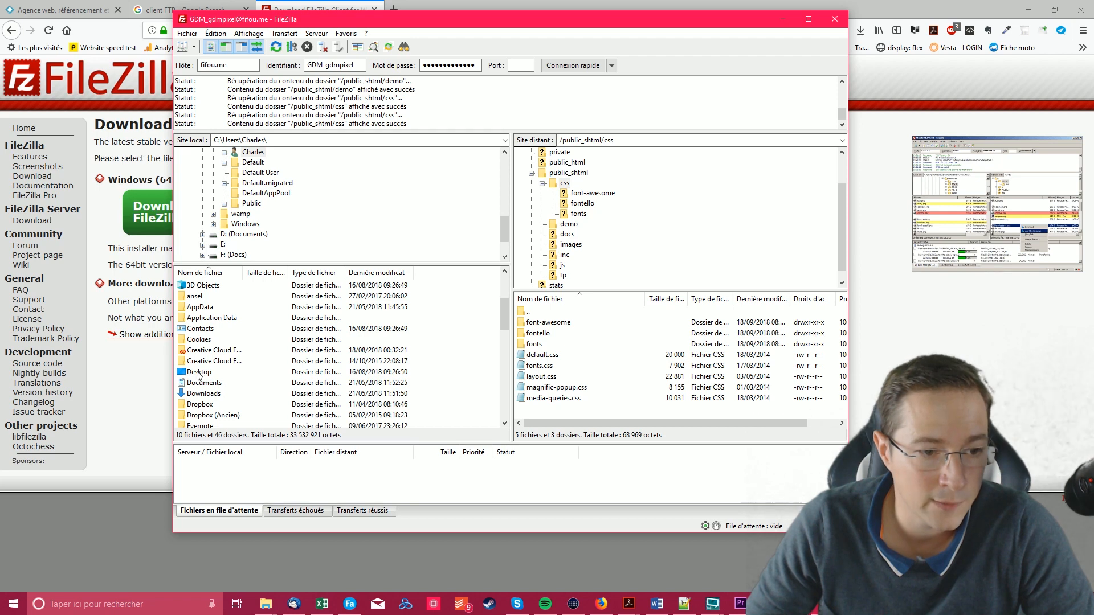
double_click(198, 372)
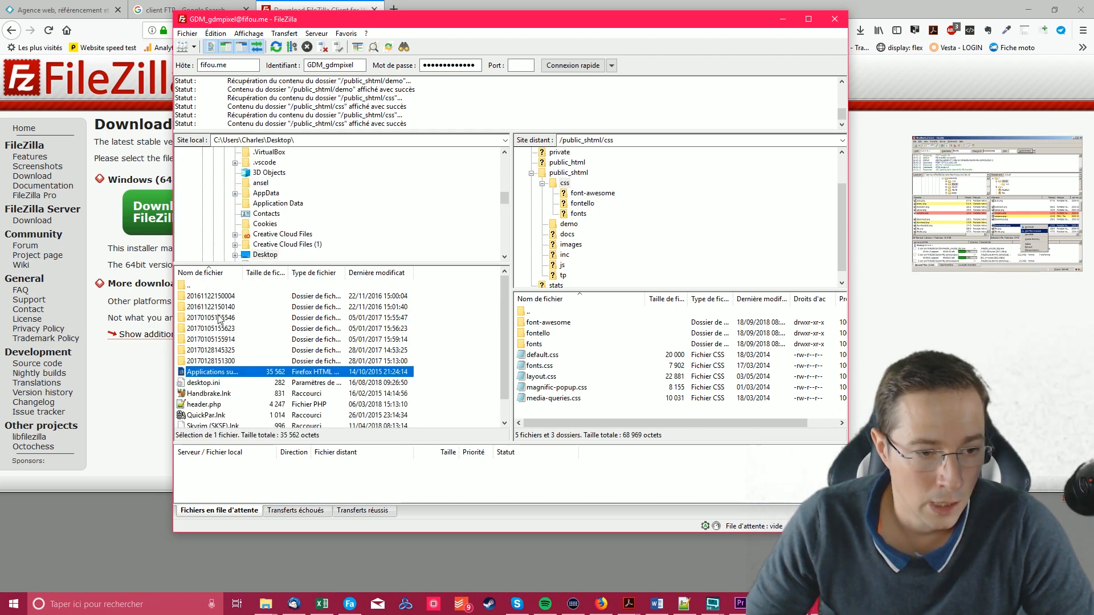
scroll(217, 315, down, 1)
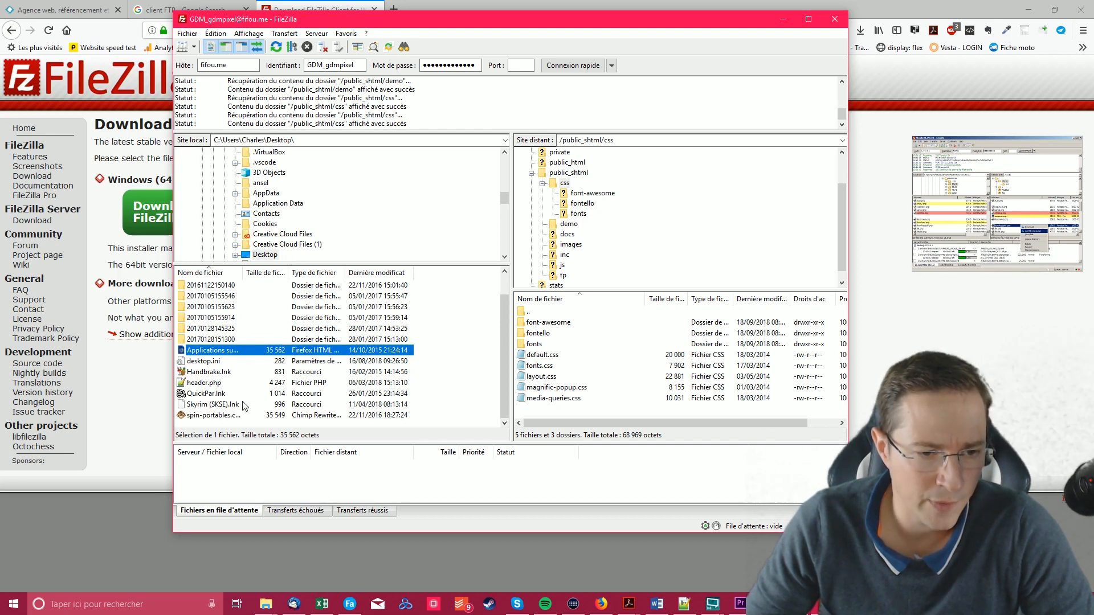
scroll(243, 406, up, 1)
Open the local Bureau folder and upload plan-de-site.psd from it to the remote /public_shtml/css folder.
scroll(245, 229, up, 5)
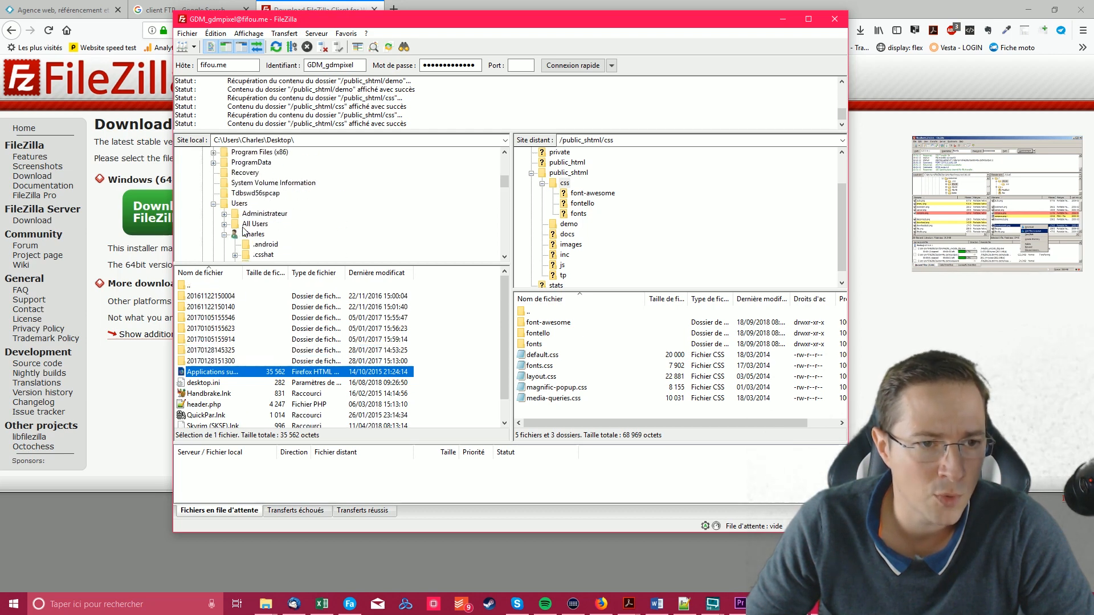
scroll(225, 208, up, 5)
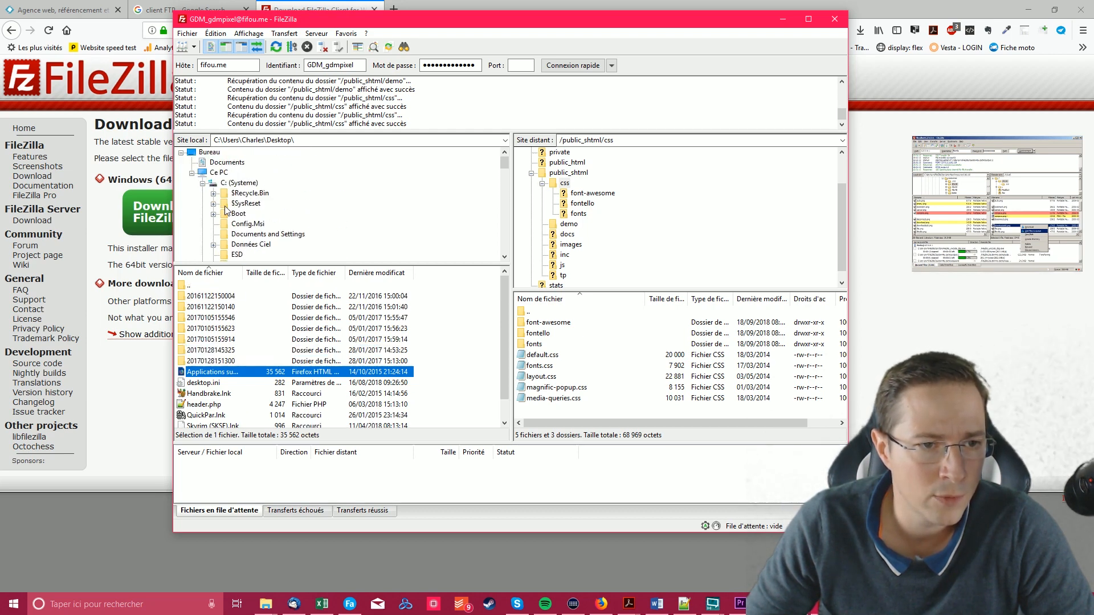
click(206, 152)
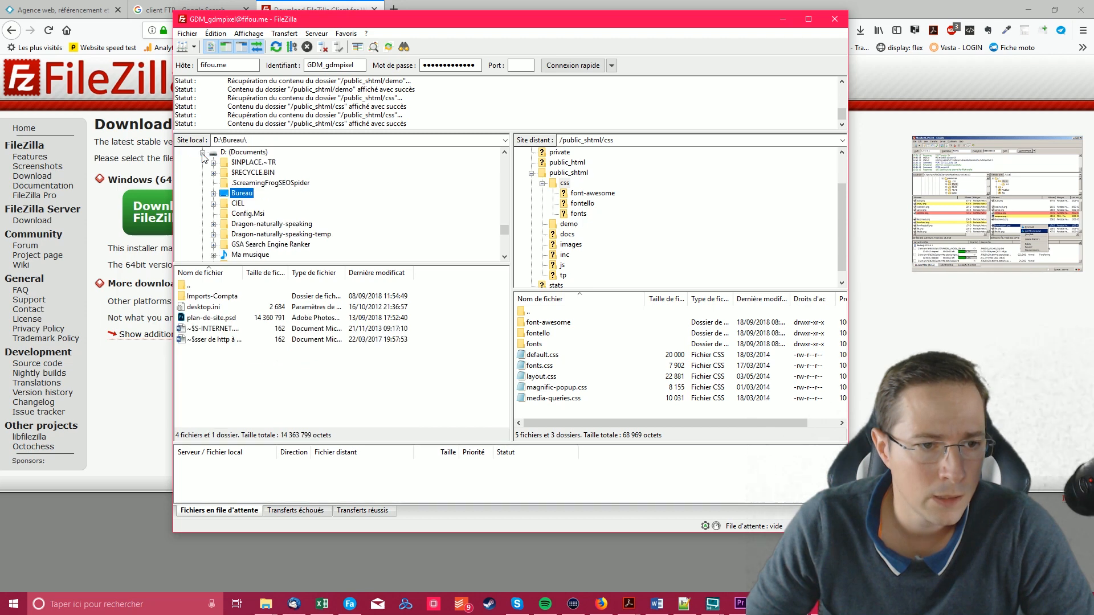
click(210, 319)
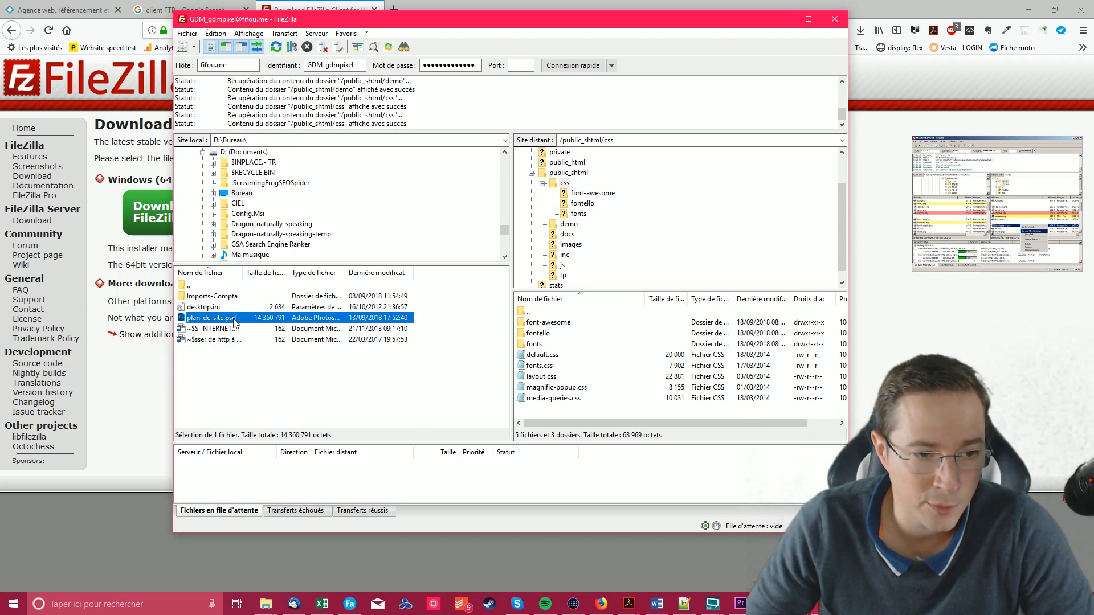
drag(226, 323, 566, 411)
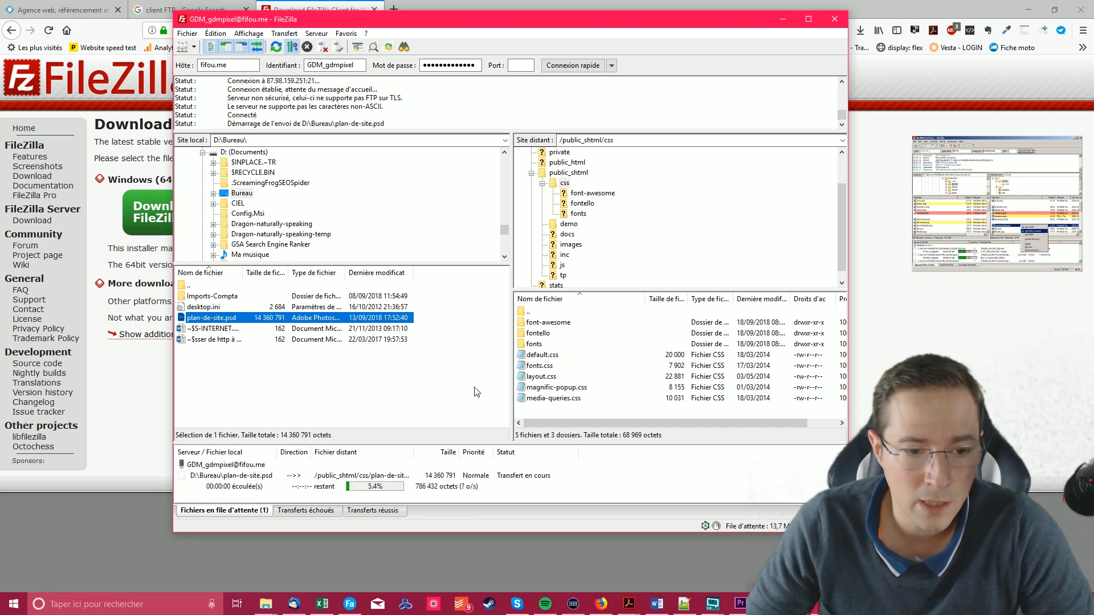